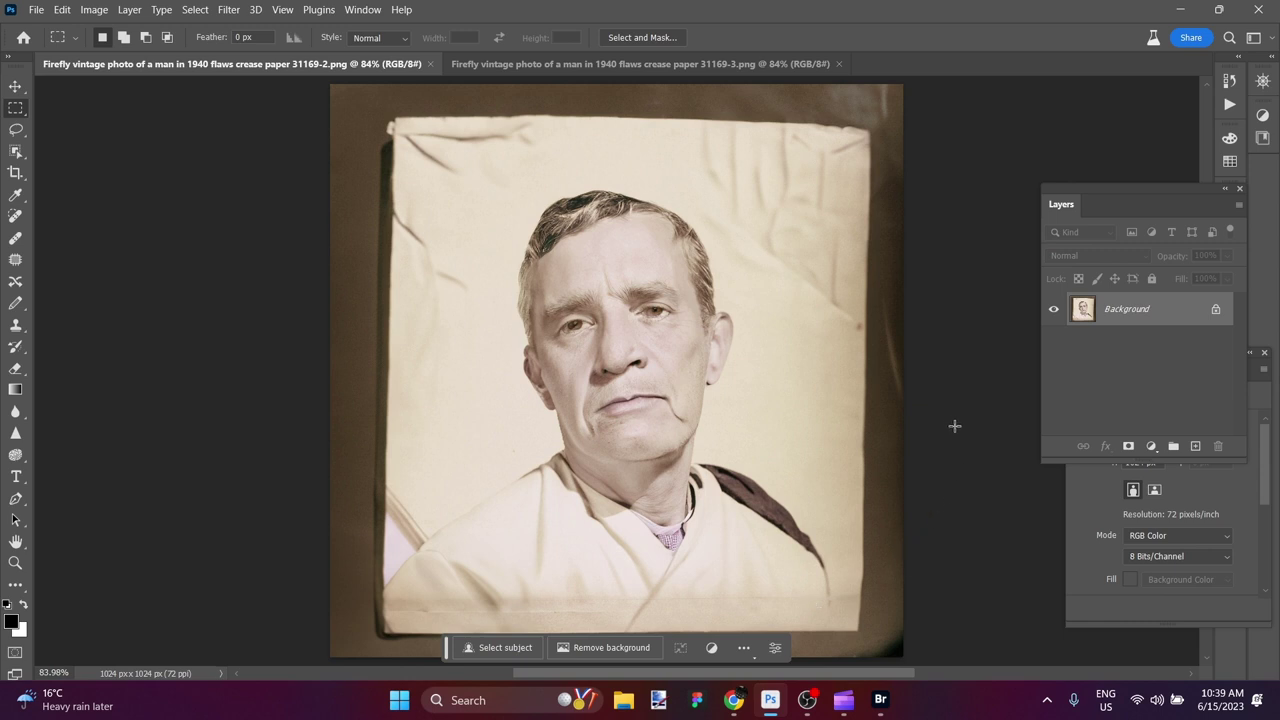
Step: Straighten the portrait by 12.2° and crop off the creased border to 673×754 px
key(c)
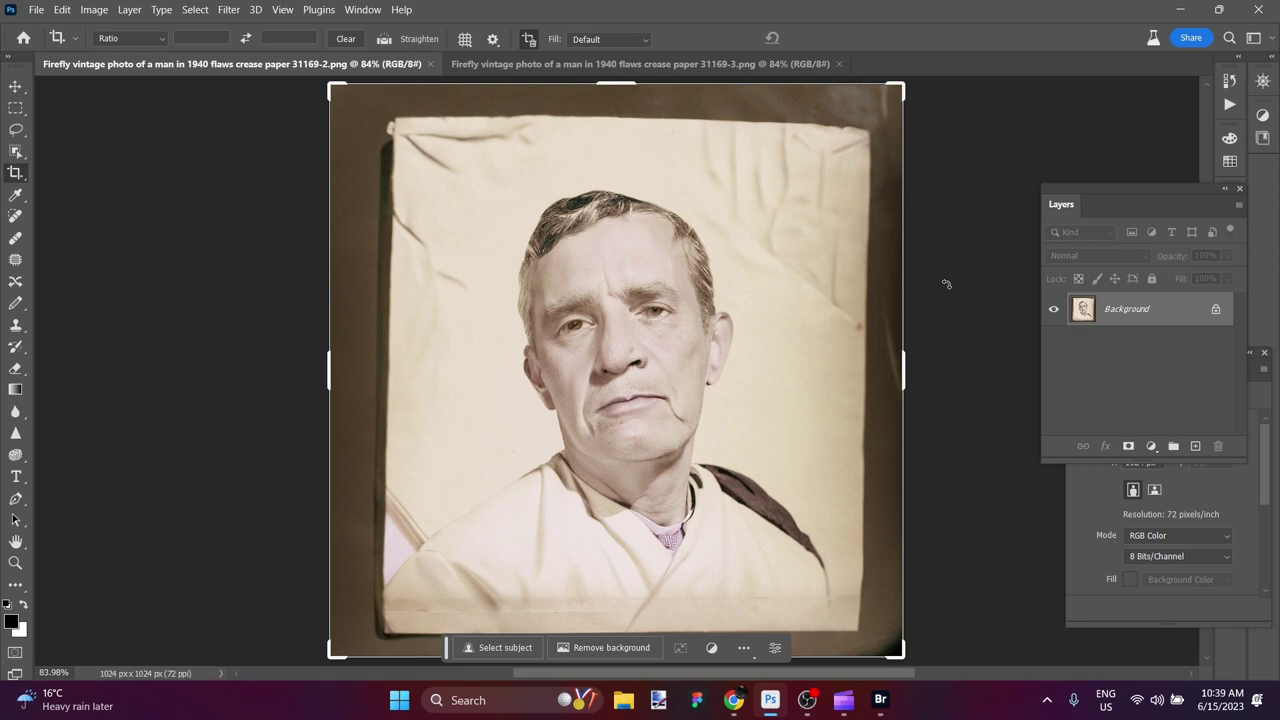
drag(948, 280, 970, 357)
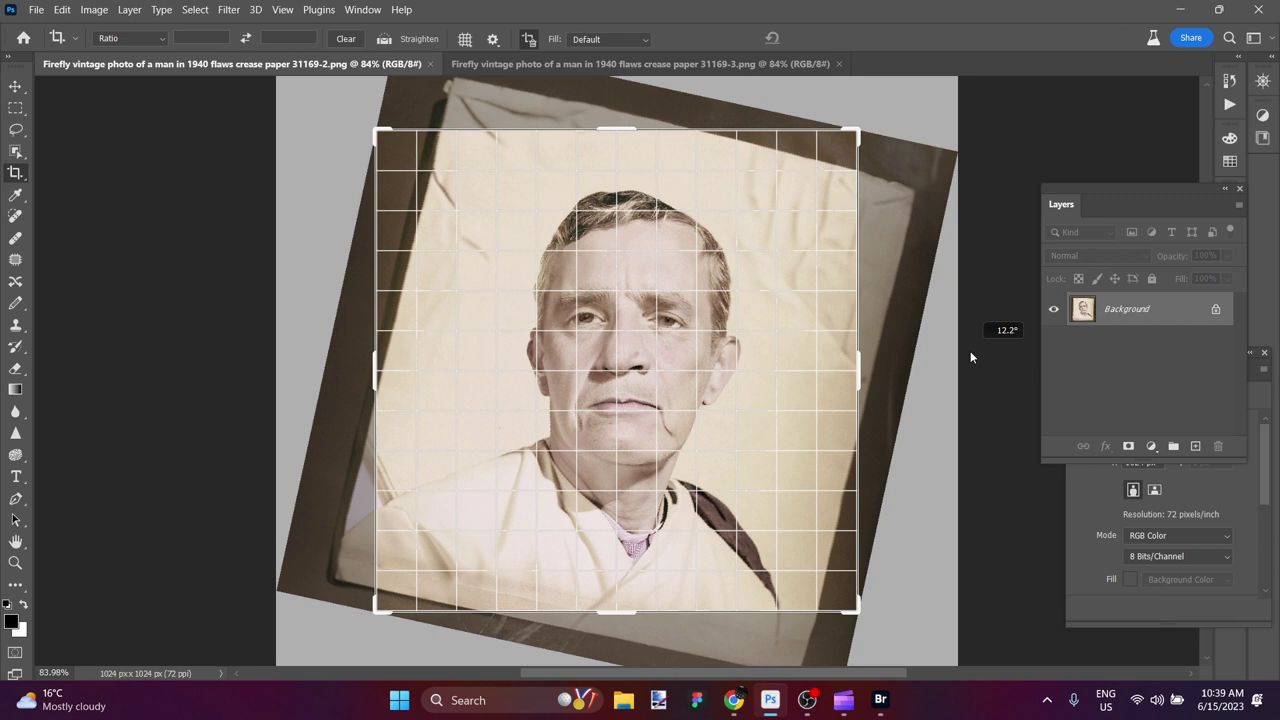
drag(970, 354, 969, 343)
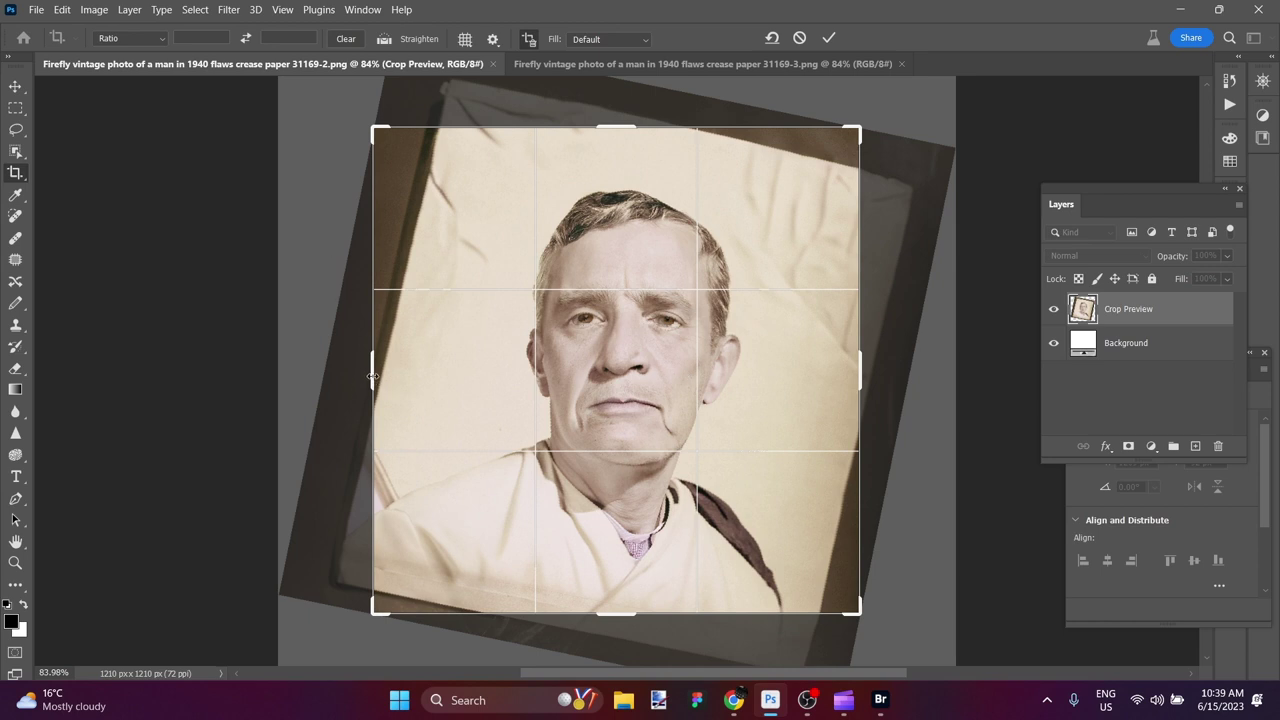
drag(372, 376, 406, 380)
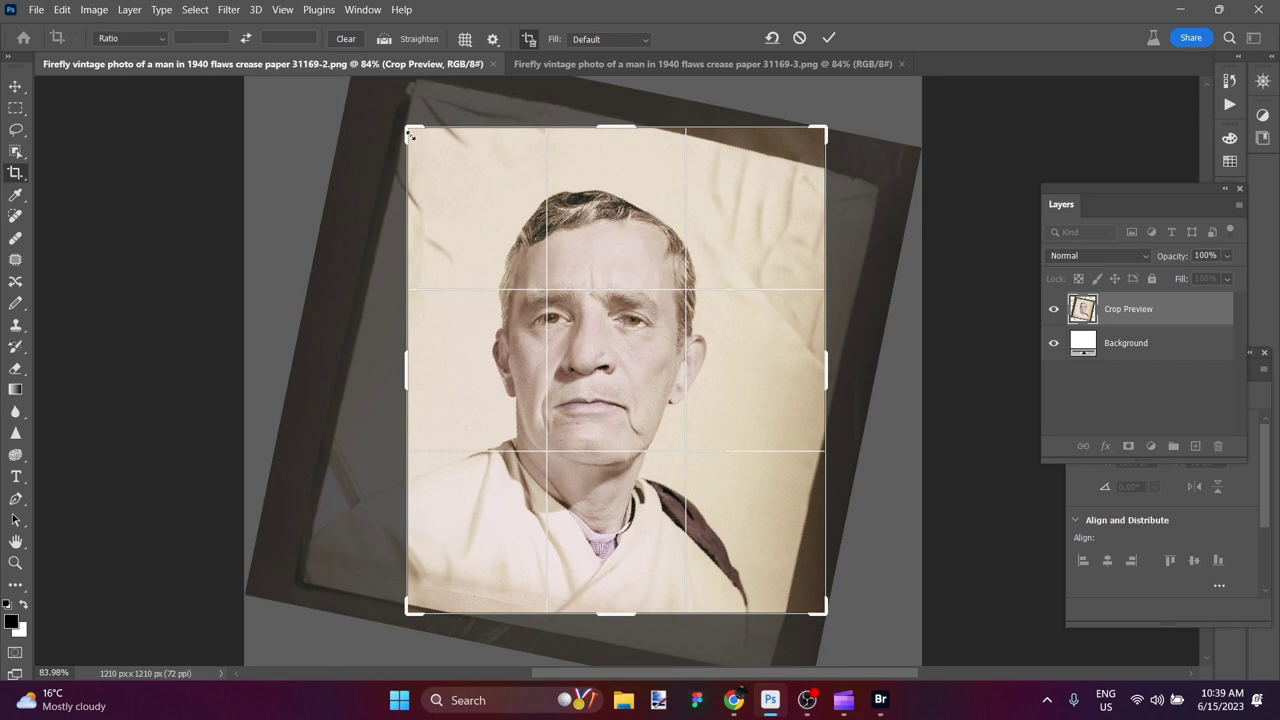
drag(611, 131, 611, 150)
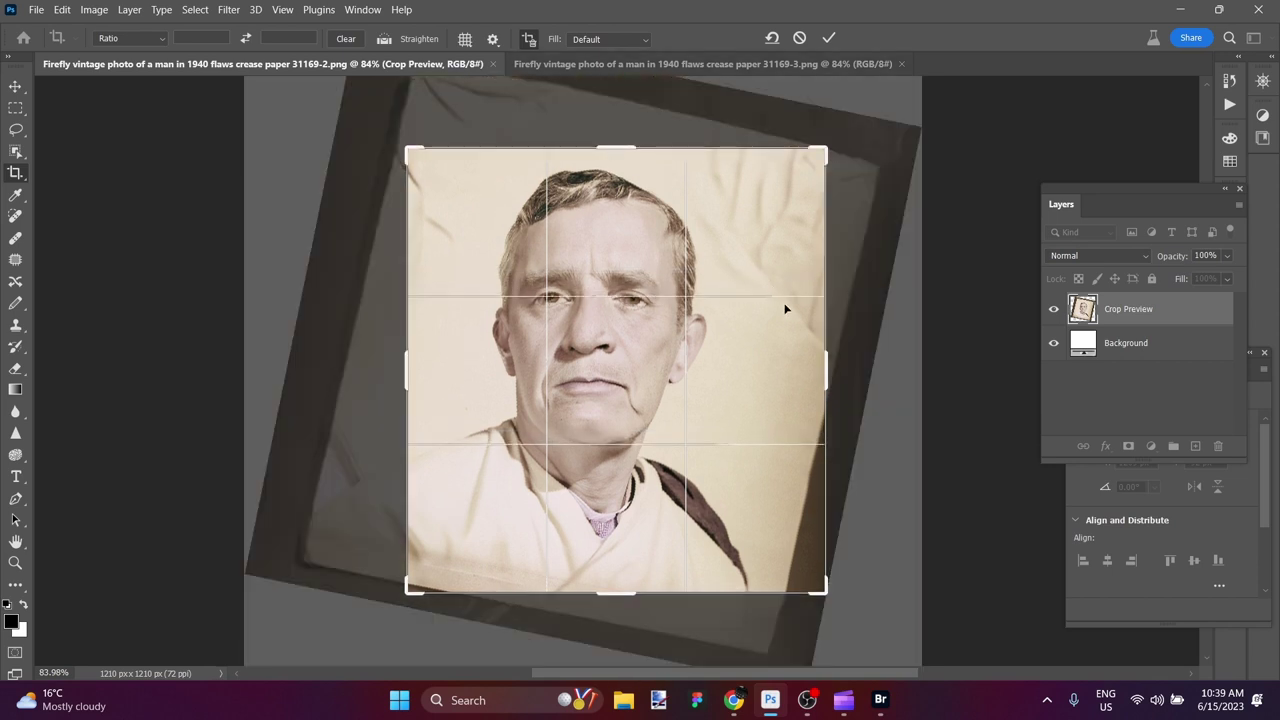
drag(826, 357, 807, 368)
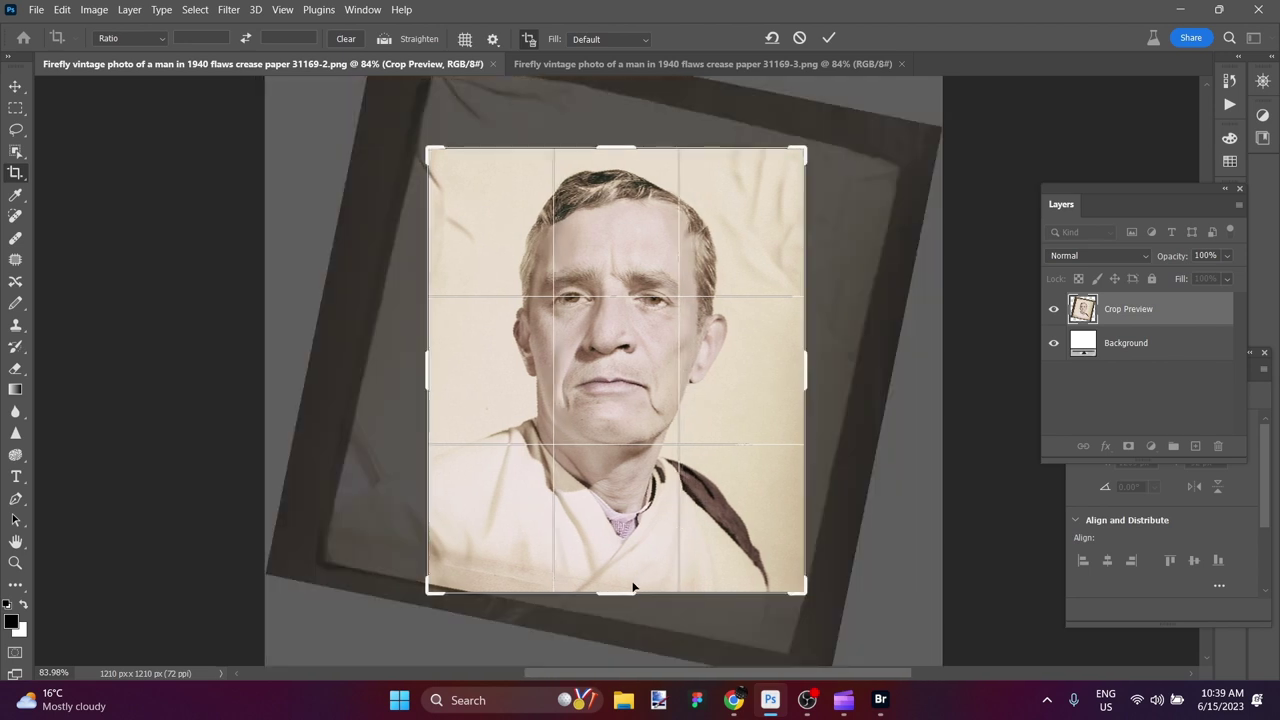
mouse_move(633, 588)
mouse_down()
mouse_move(632, 570)
mouse_move(632, 585)
mouse_up()
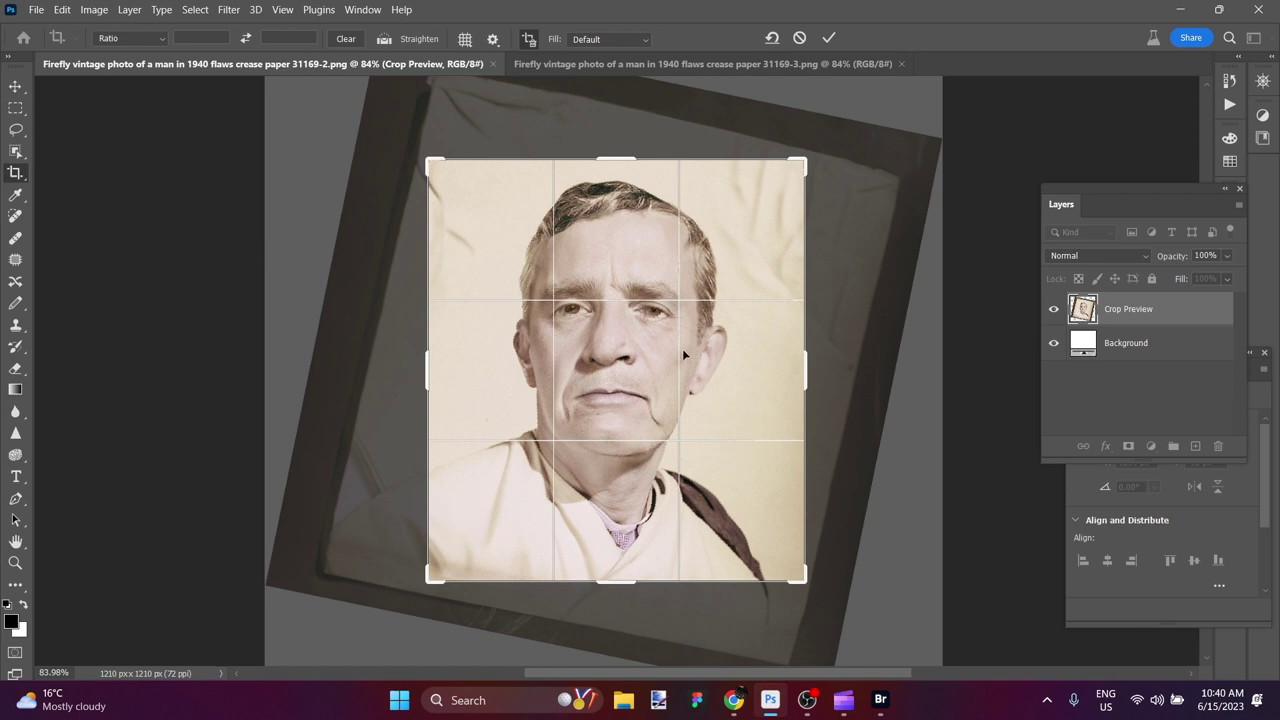
click(829, 38)
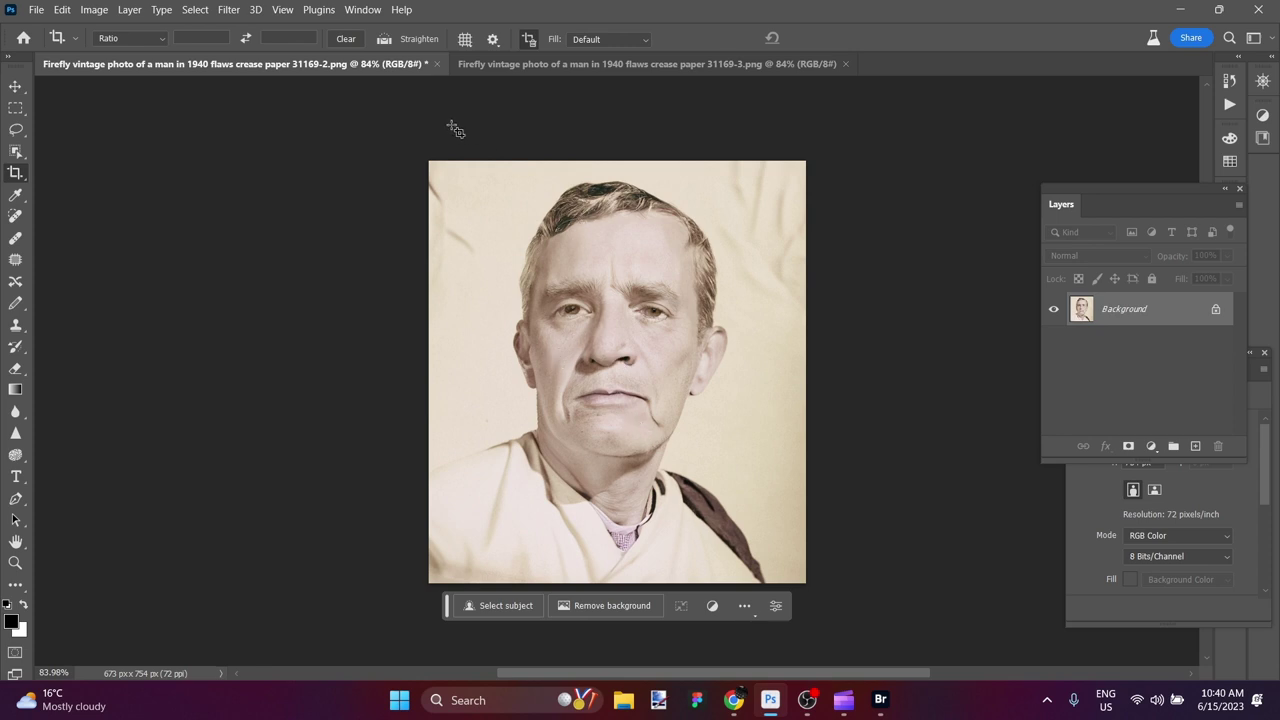
Step: Apply the Colorize and Photo Restoration neural filters to the cropped portrait
click(229, 10)
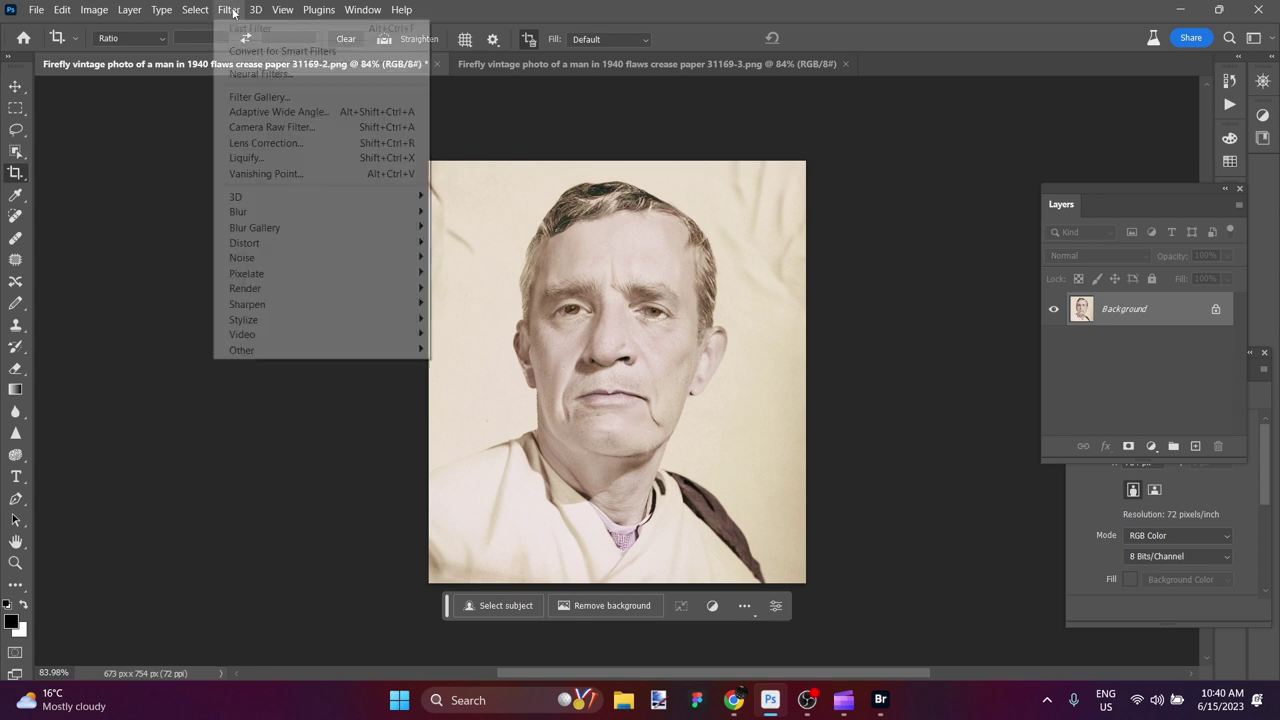
click(243, 72)
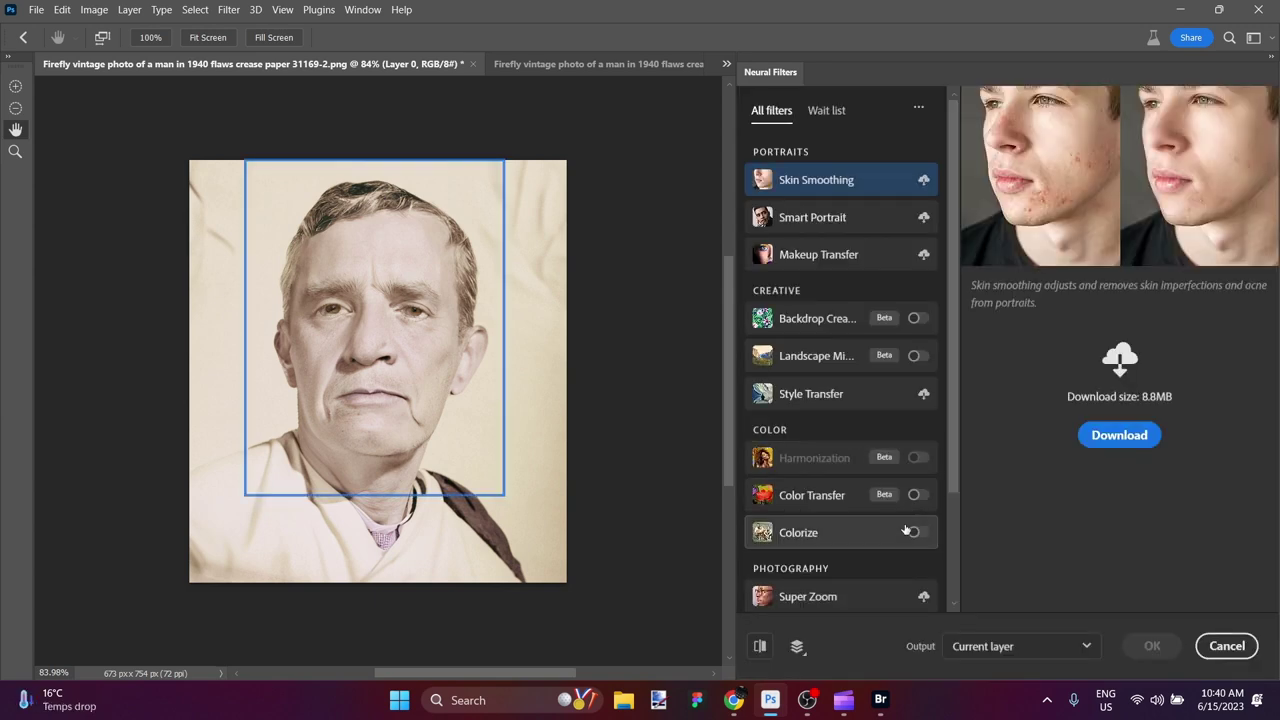
click(916, 533)
scroll(916, 540, down, 3)
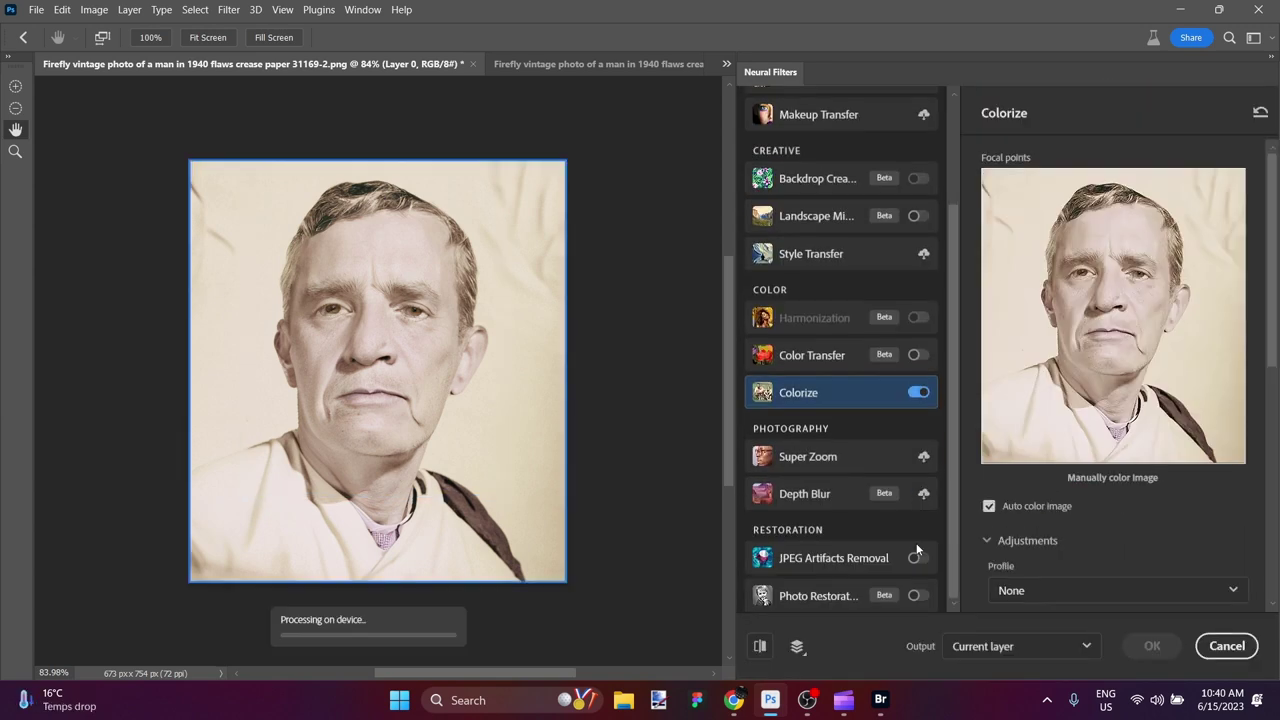
click(916, 596)
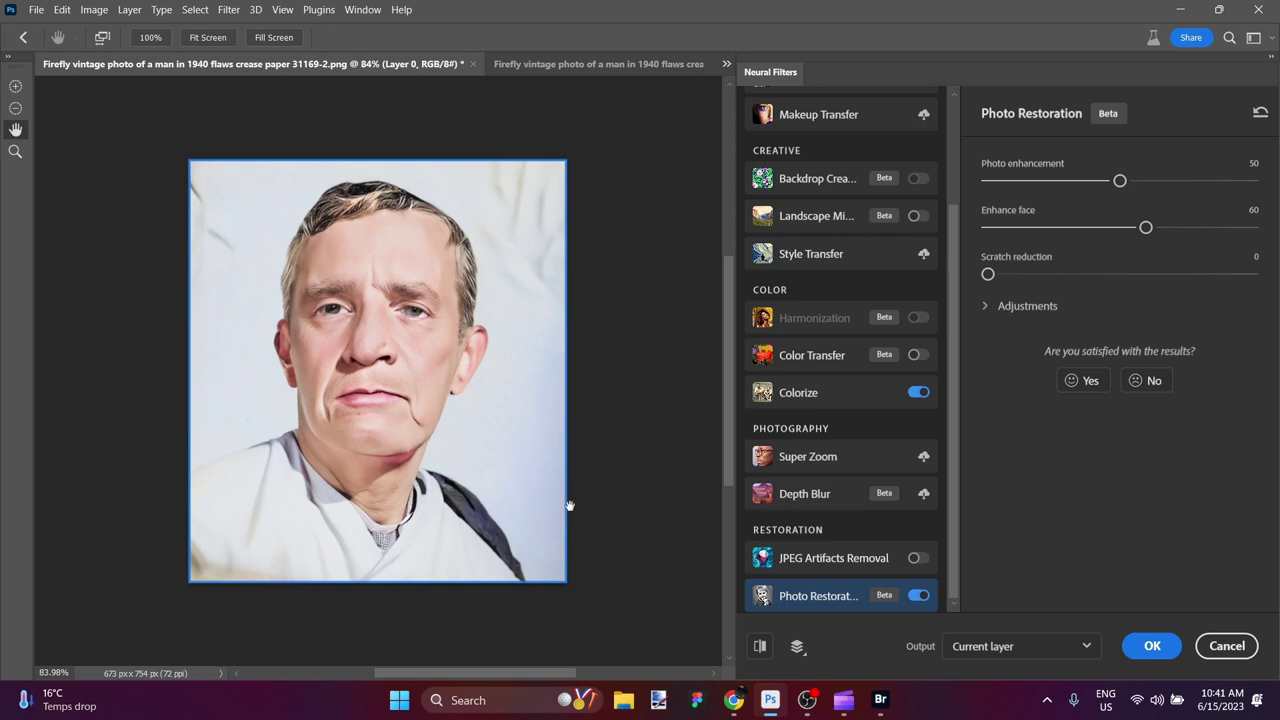
click(1153, 647)
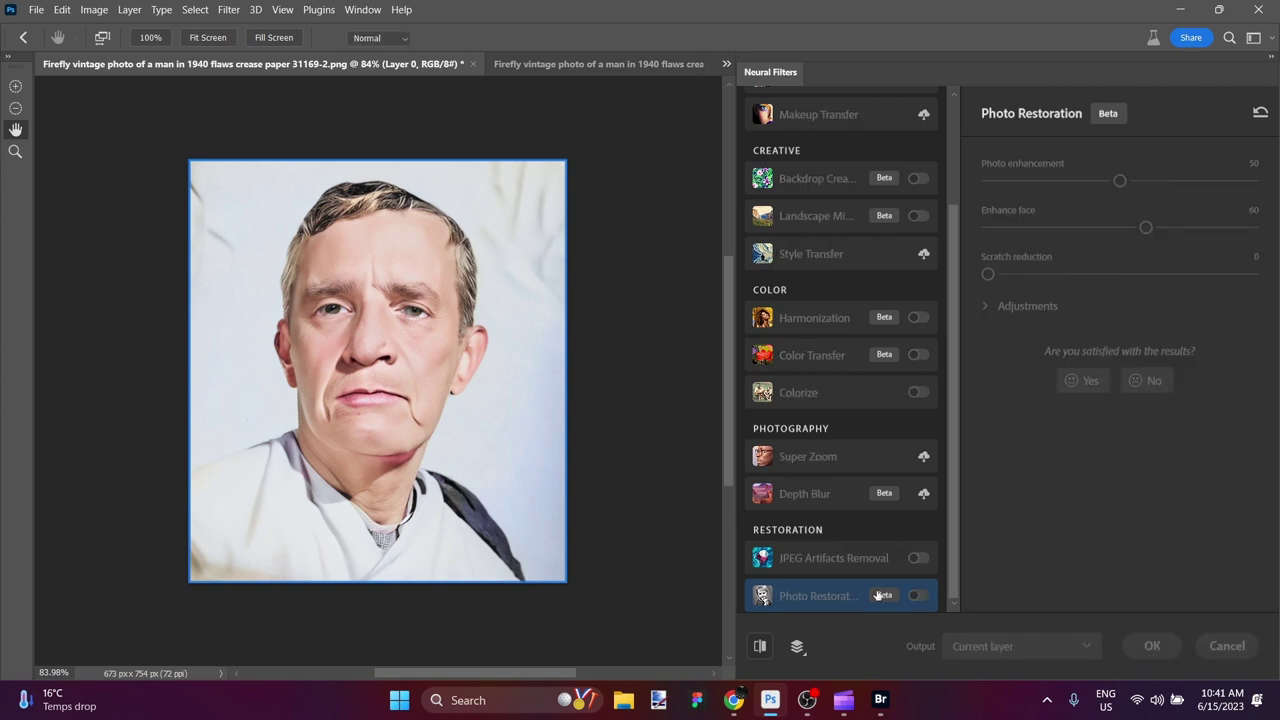
Step: Select the man with Select Subject, then invert the selection to cover the background
key(c)
key(ctrl+a)
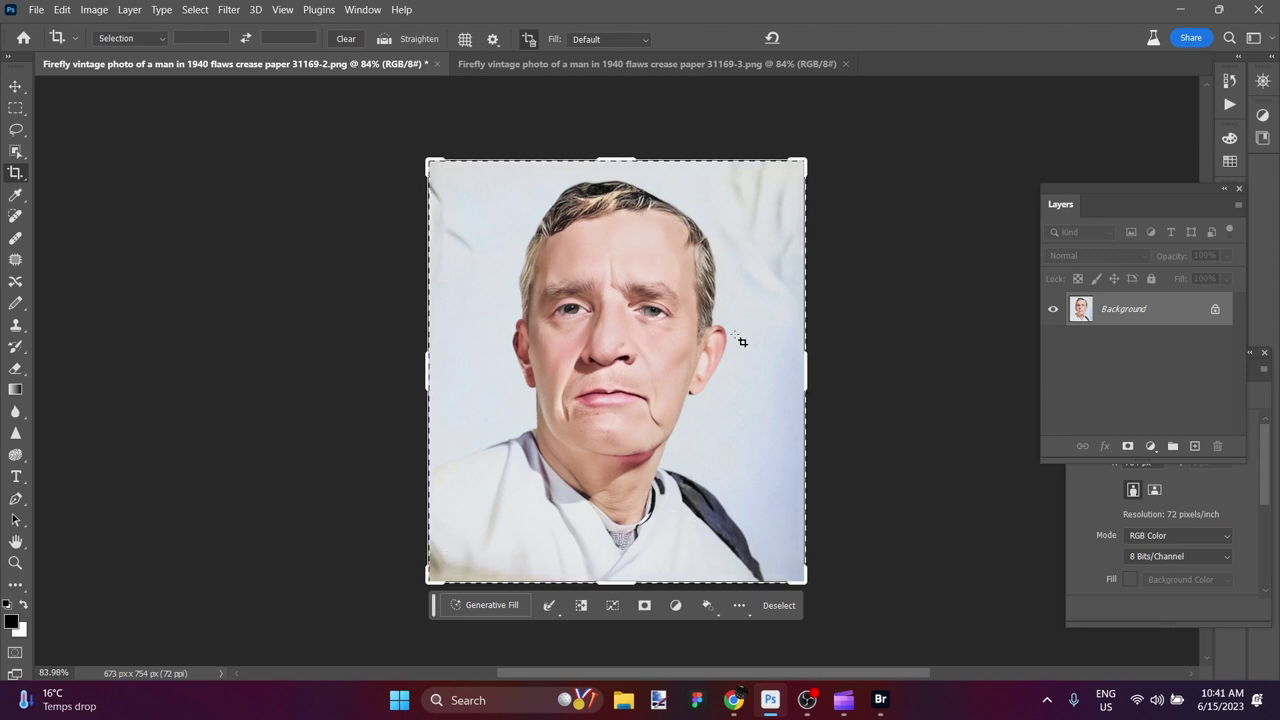
key(m)
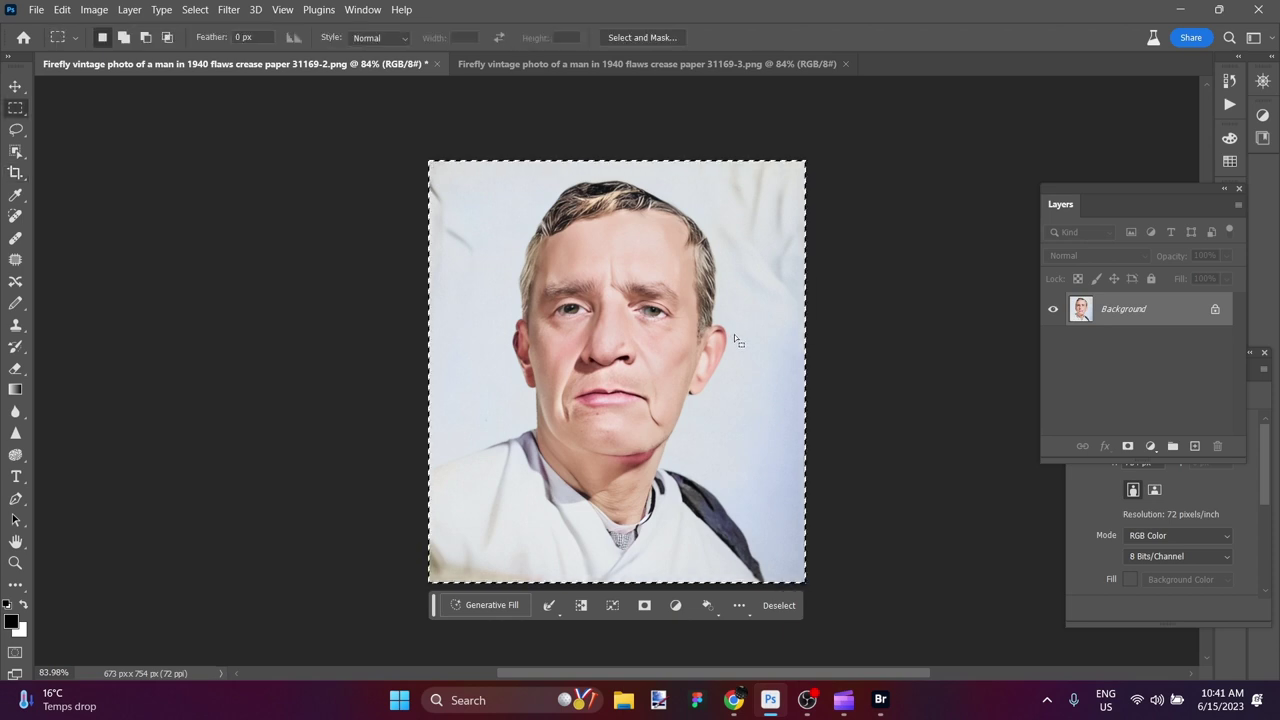
click(691, 336)
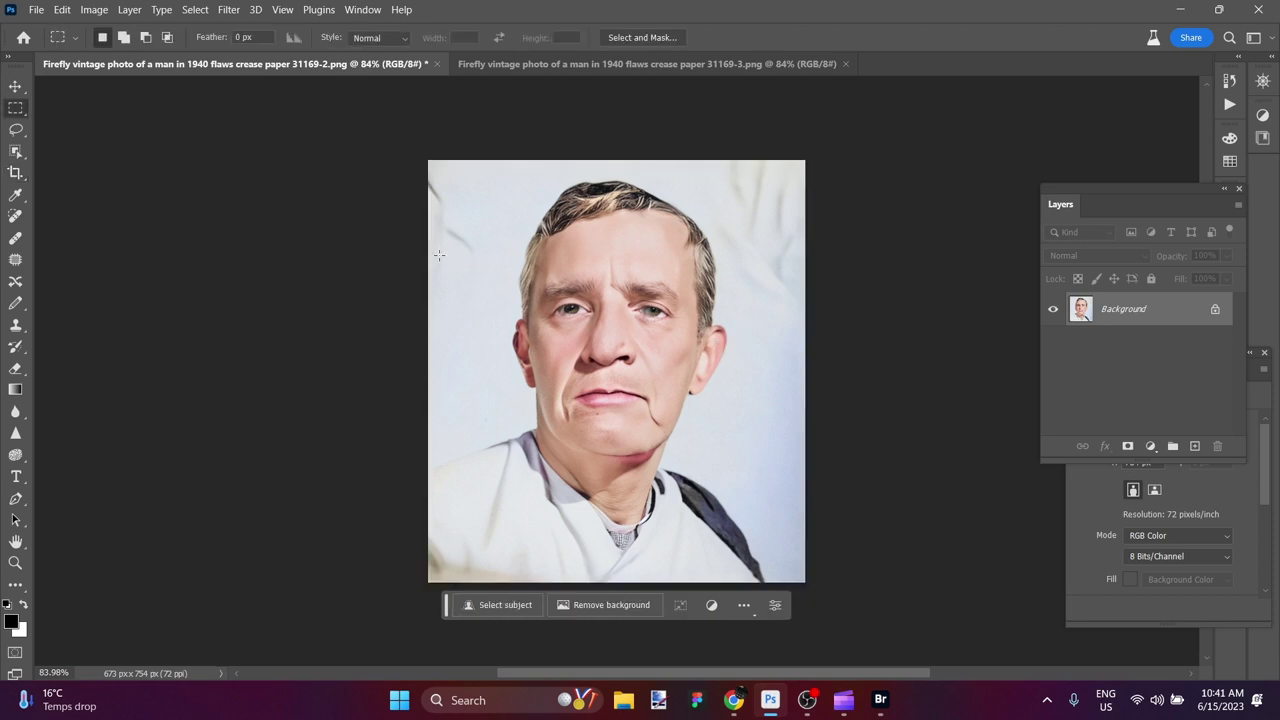
click(201, 12)
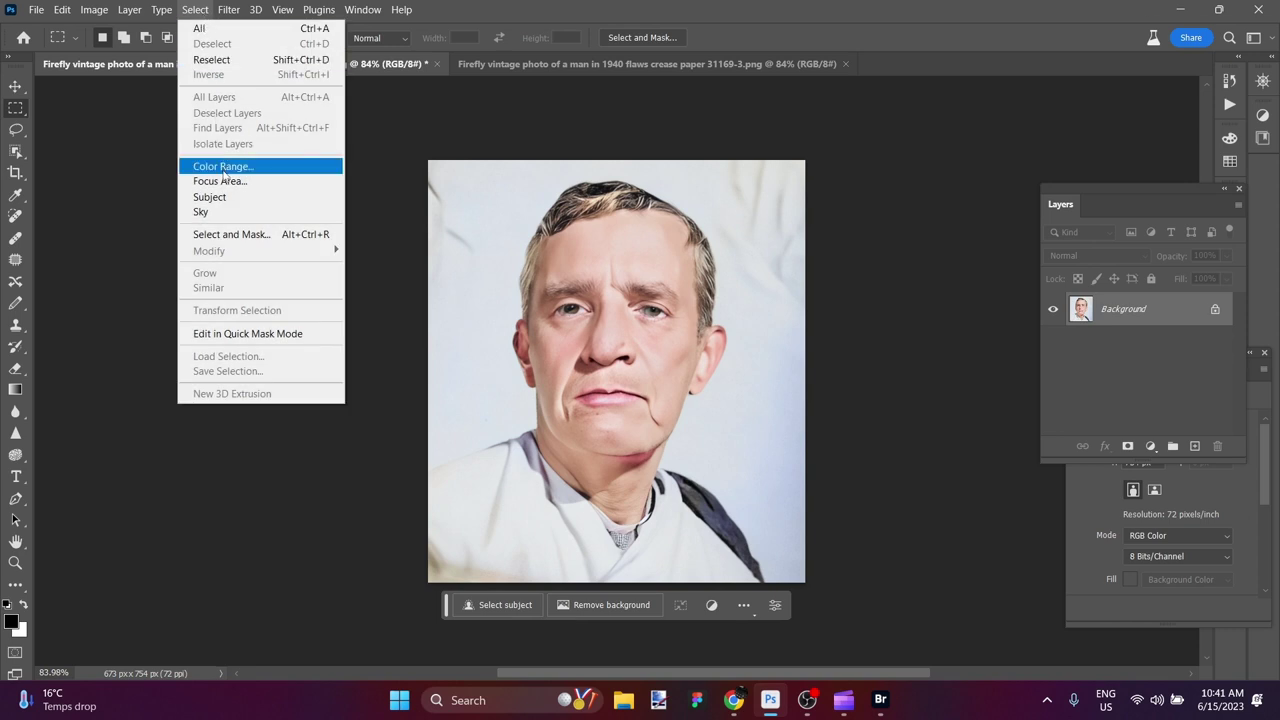
click(218, 196)
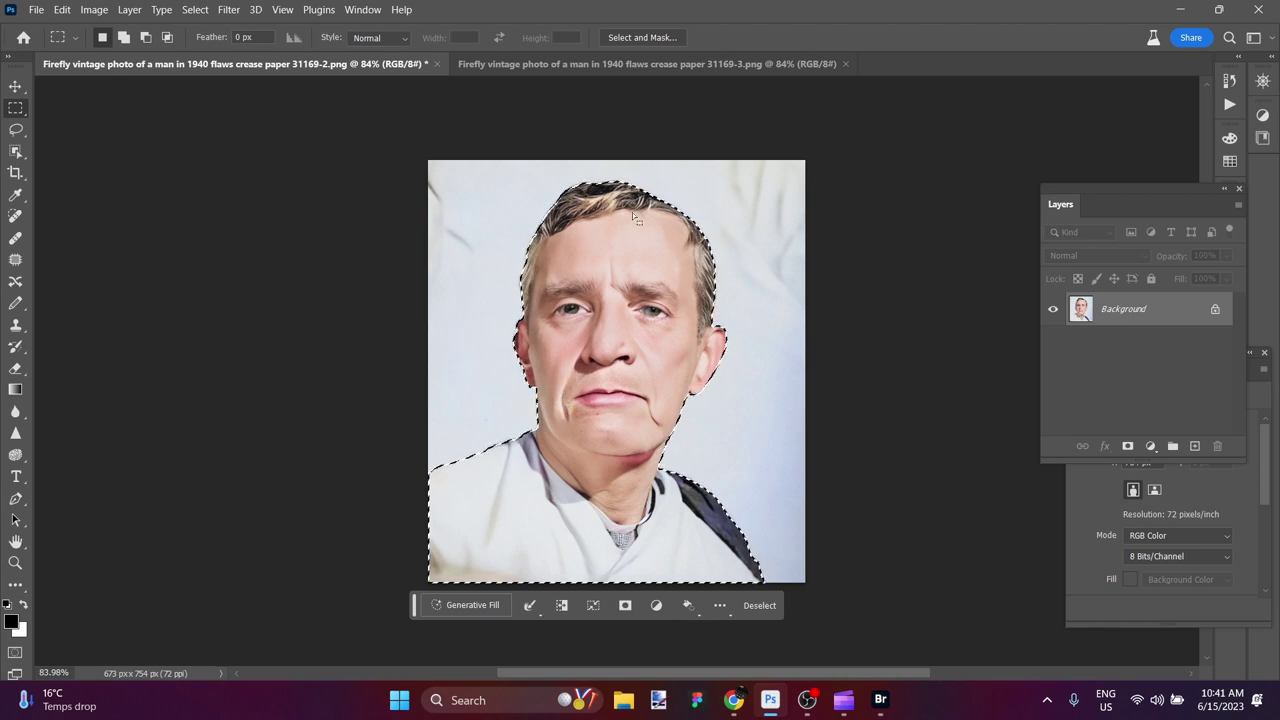
click(565, 609)
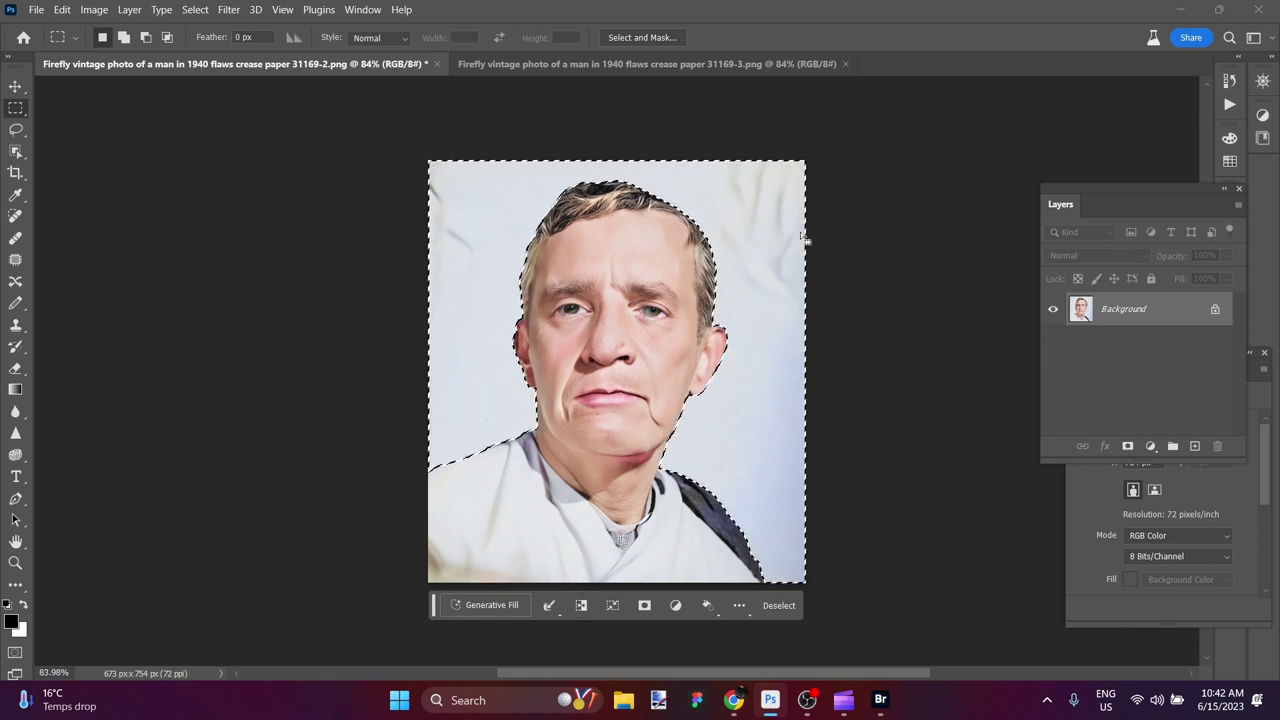
Step: Generative-fill the background with the prompt 'forest in the background'
click(517, 605)
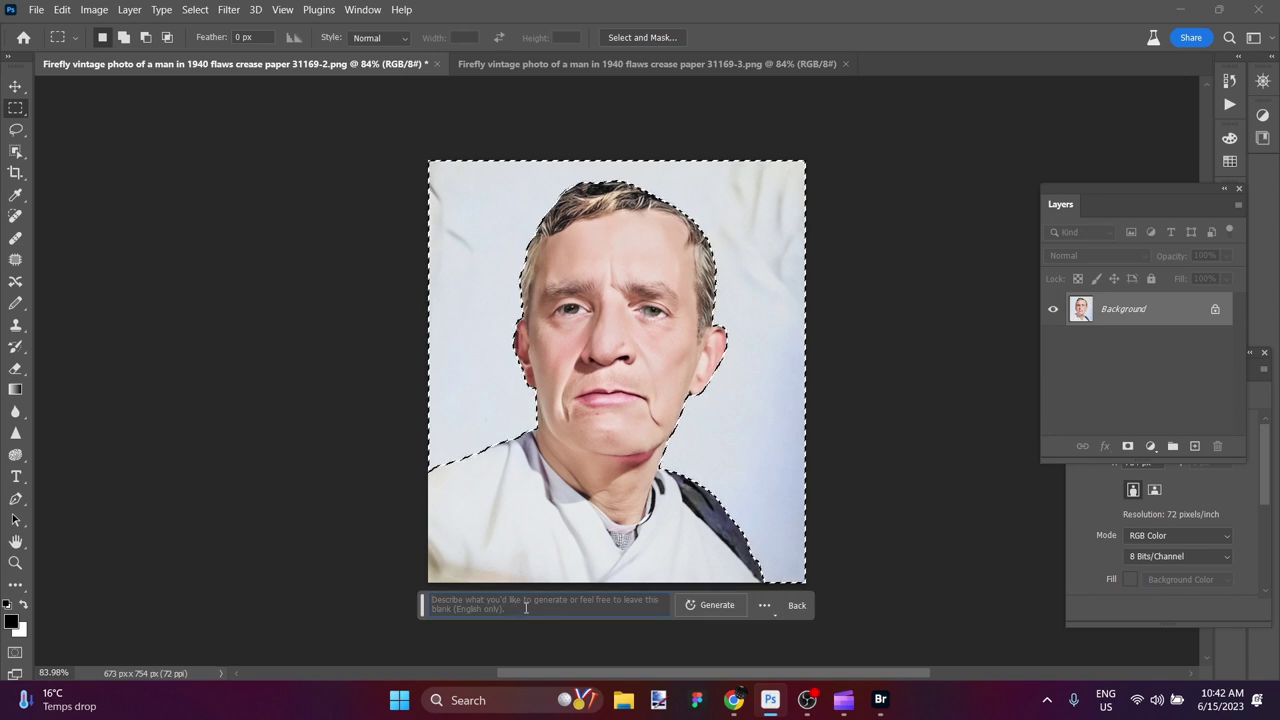
text(fores)
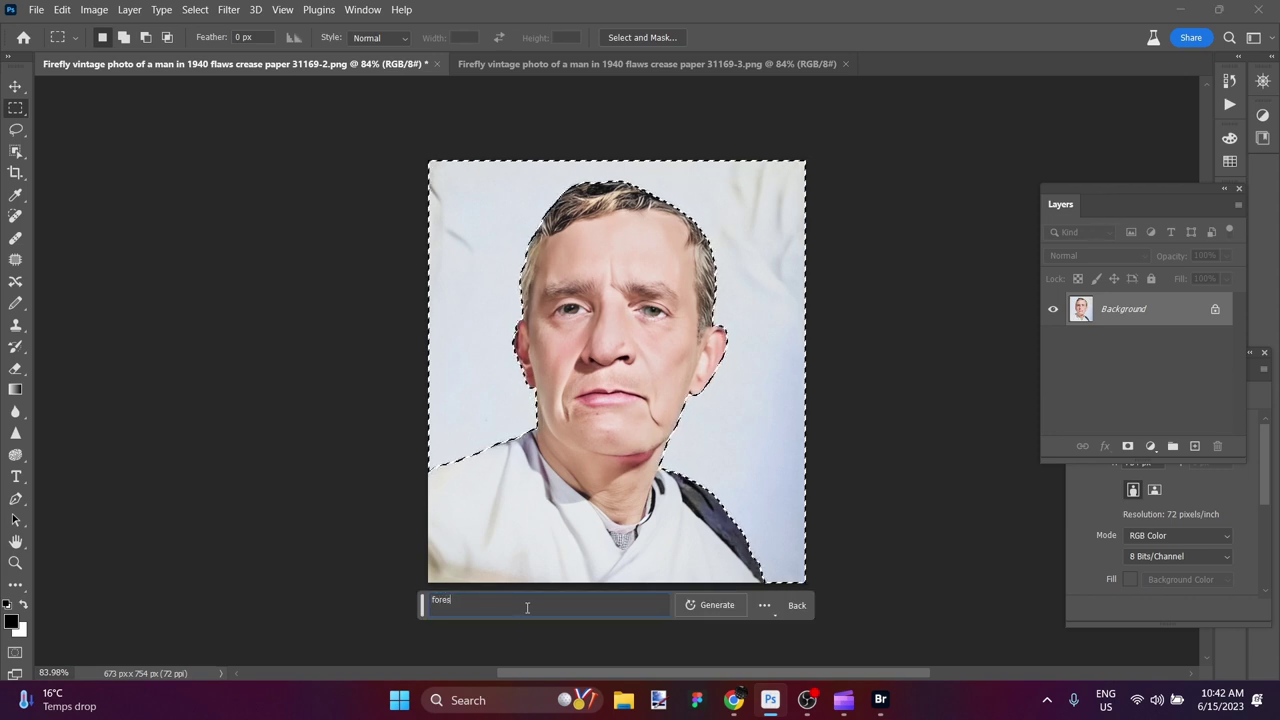
text(t in the background)
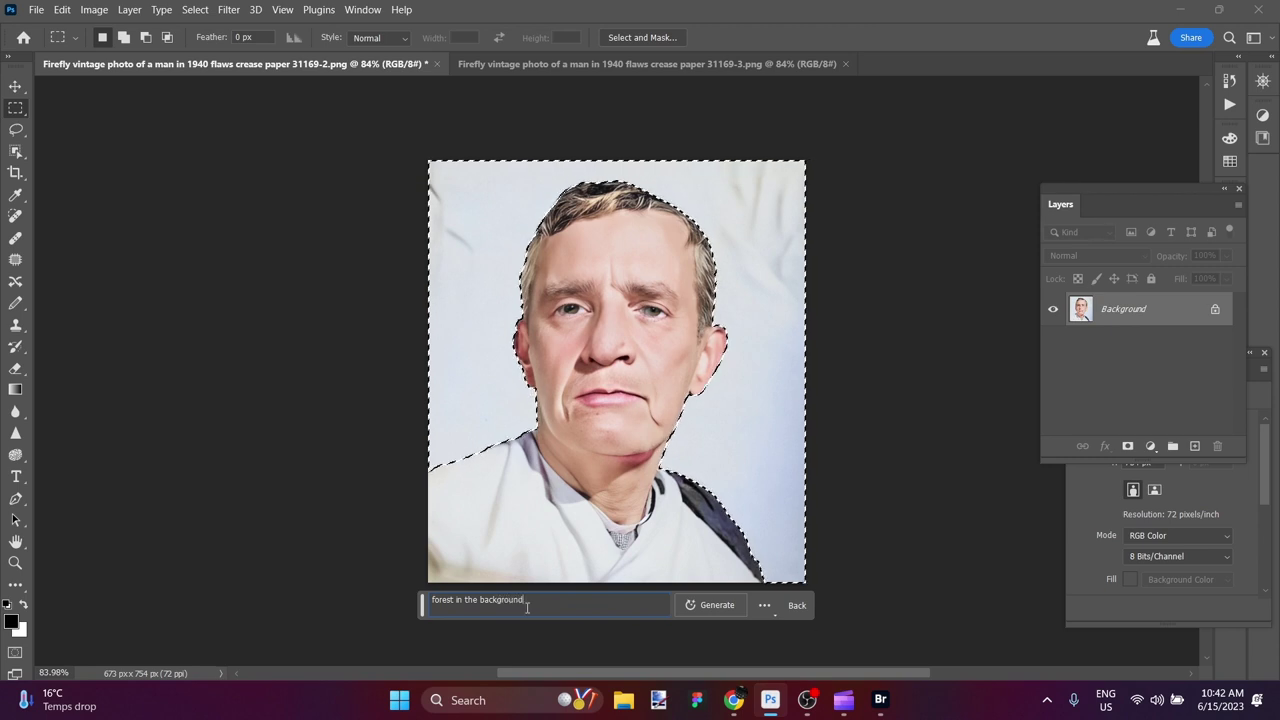
key(Return)
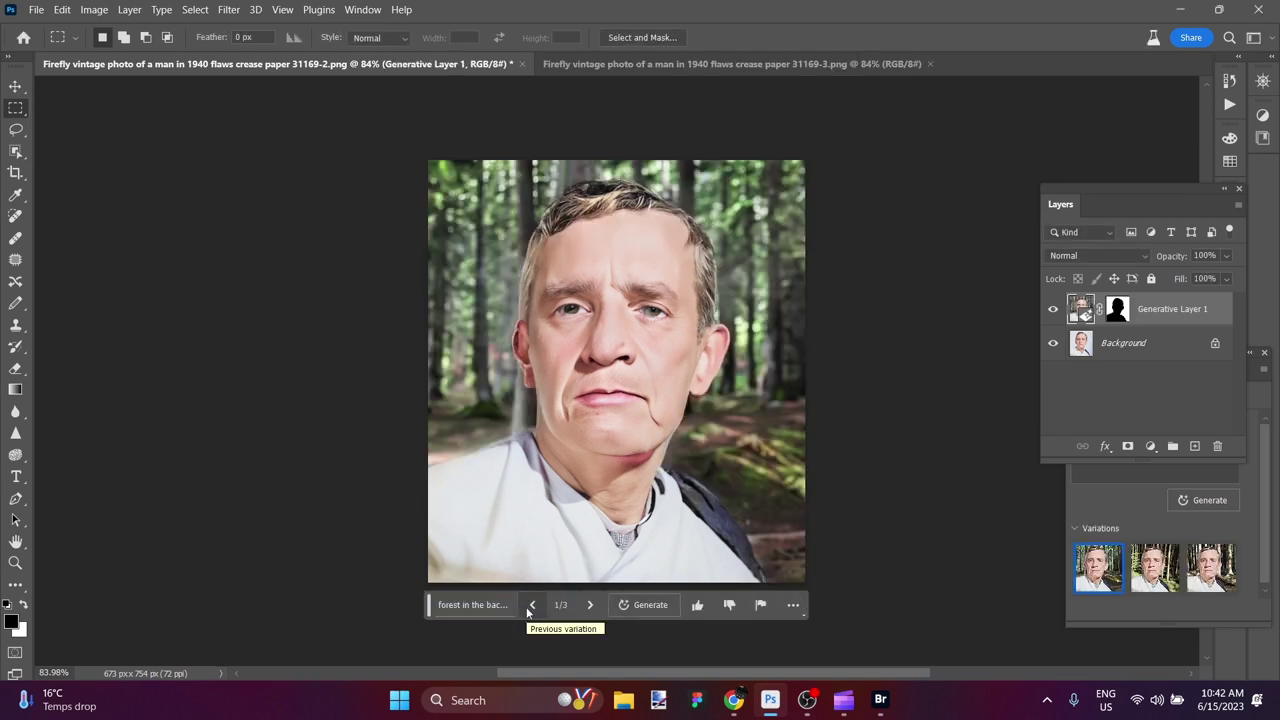
Step: Browse the three forest variations and settle on variation 2/3
click(589, 612)
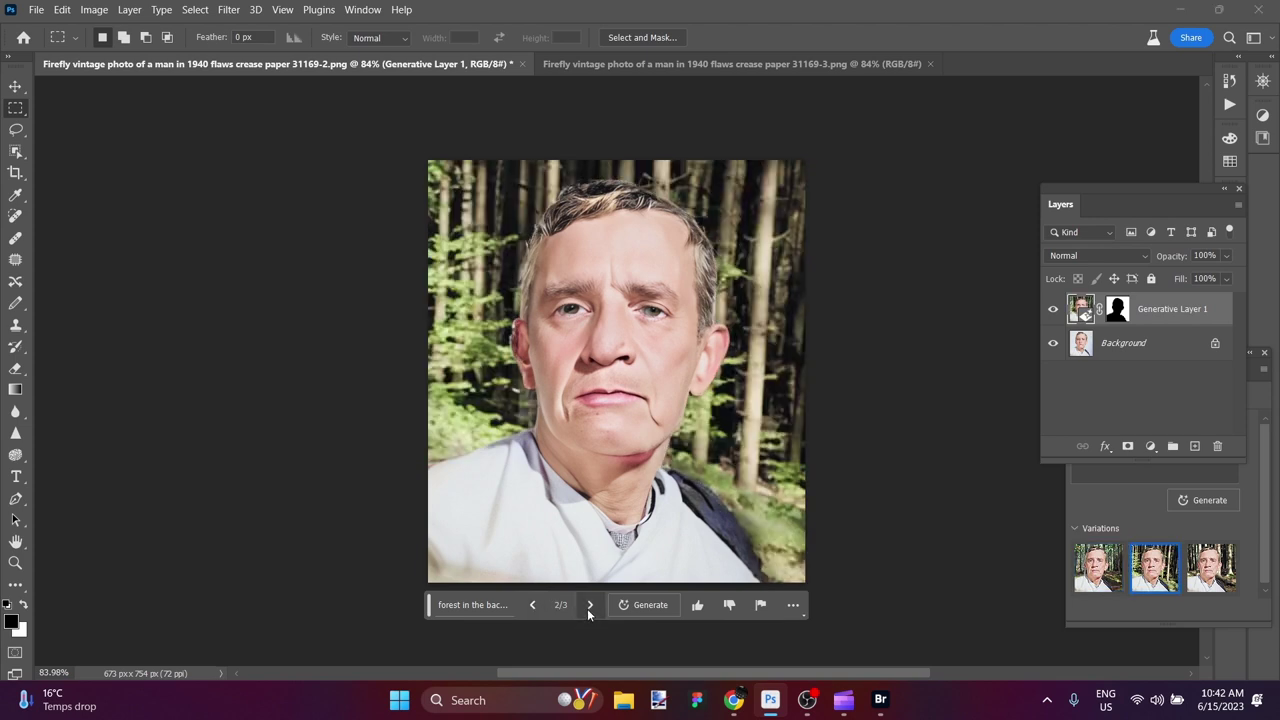
click(589, 612)
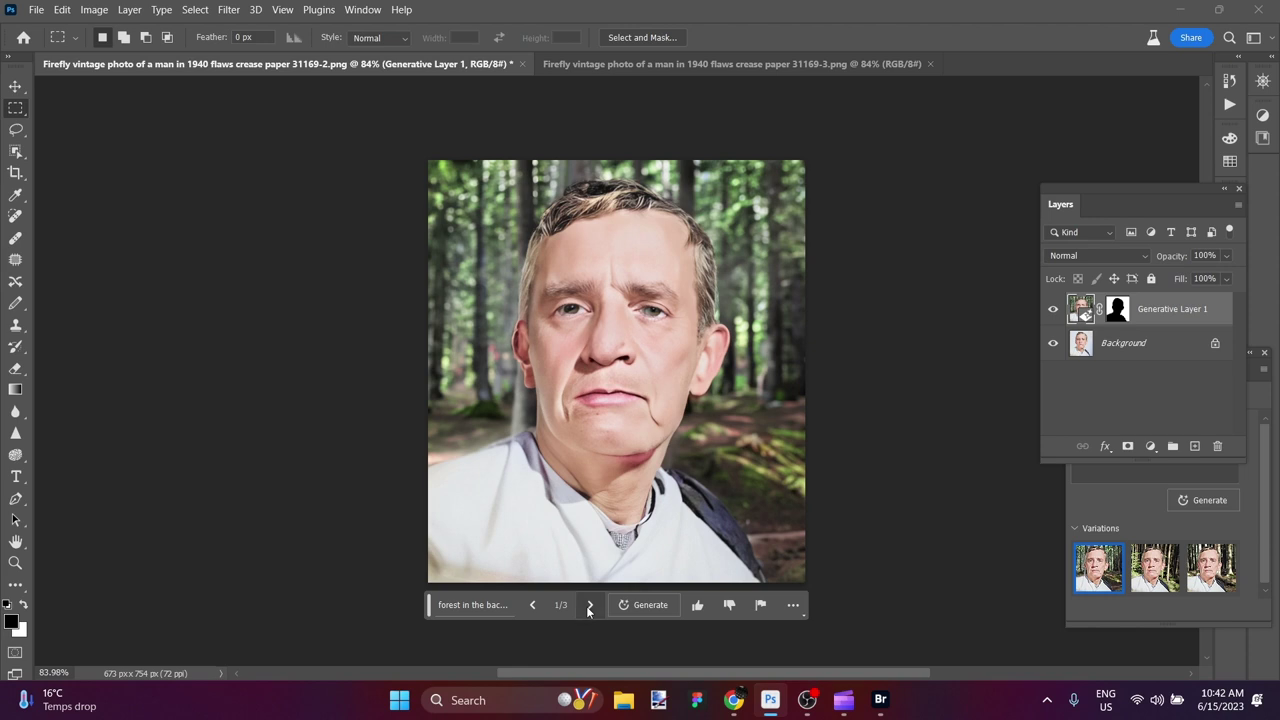
click(589, 606)
click(502, 605)
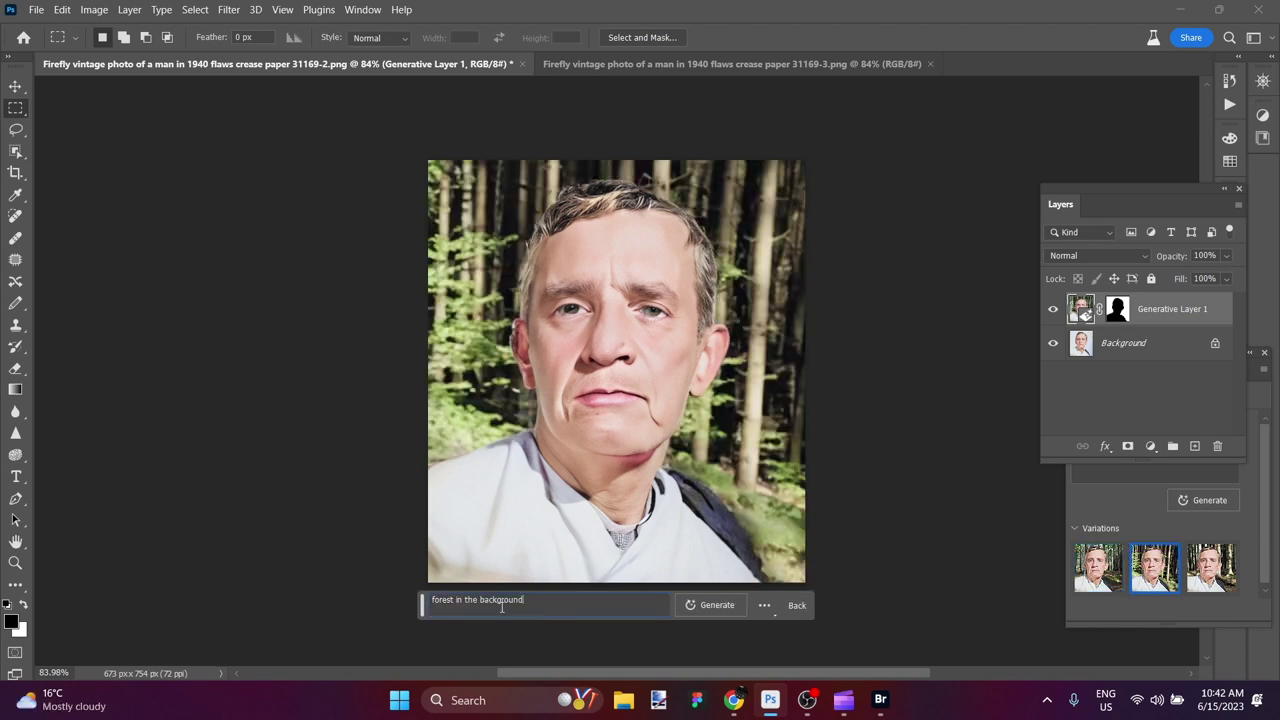
Step: Generate three more forest variations and choose 4/6, the sunlit forest with mossy ground
click(704, 609)
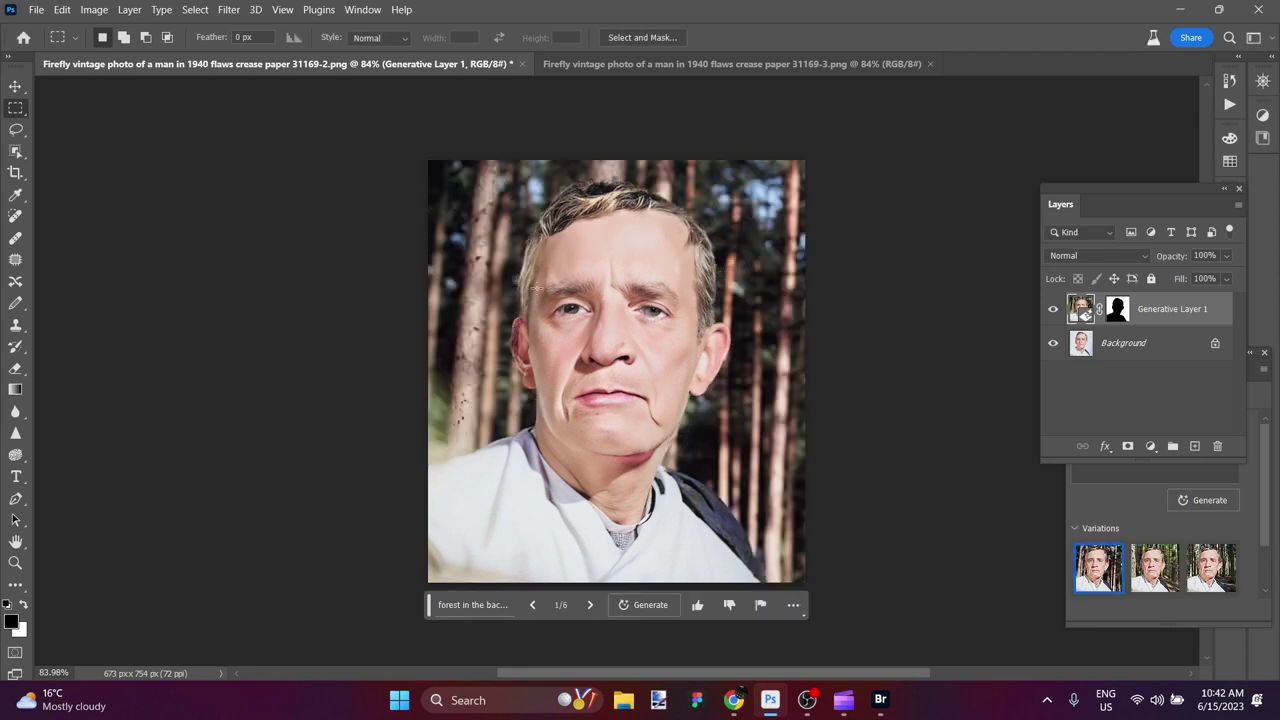
click(592, 605)
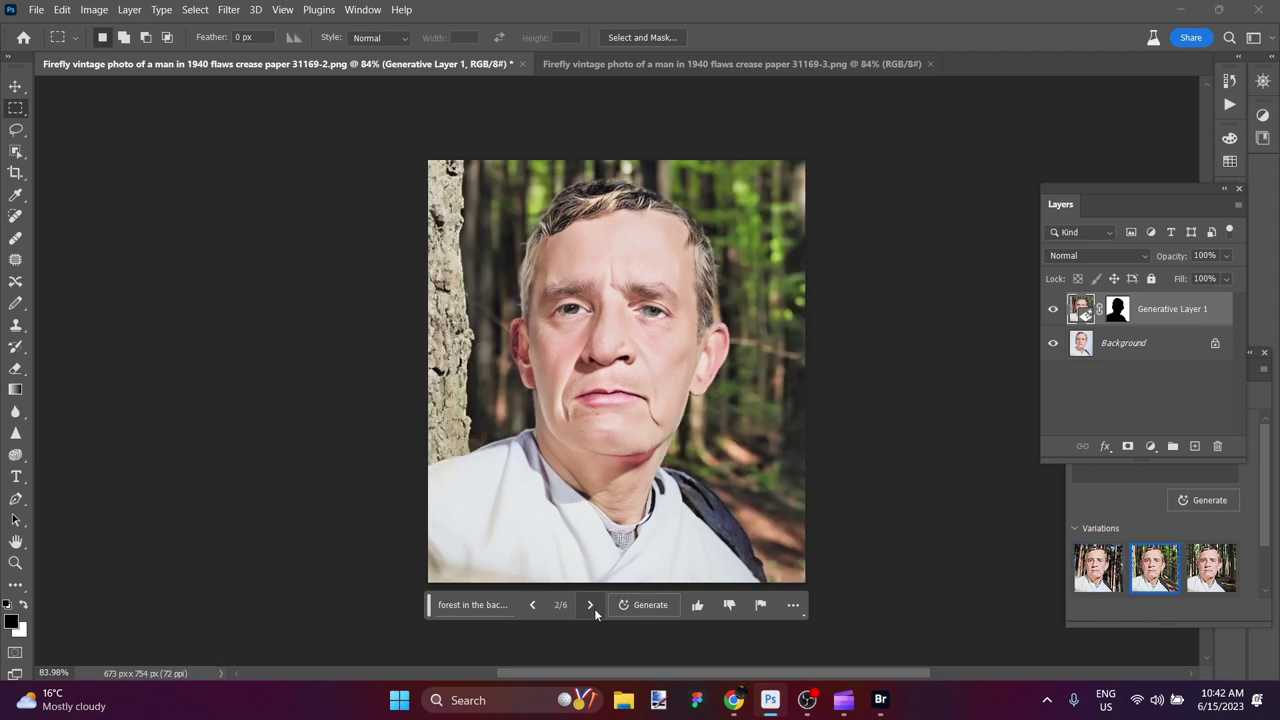
click(591, 606)
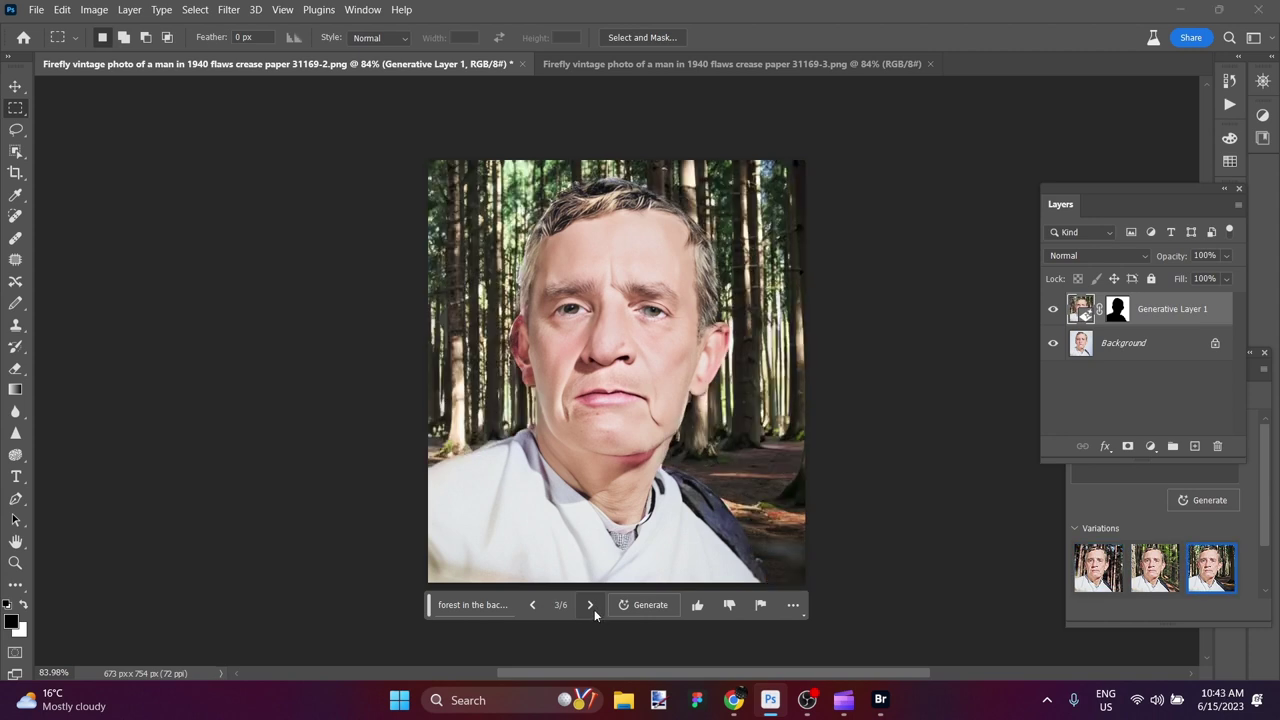
click(591, 606)
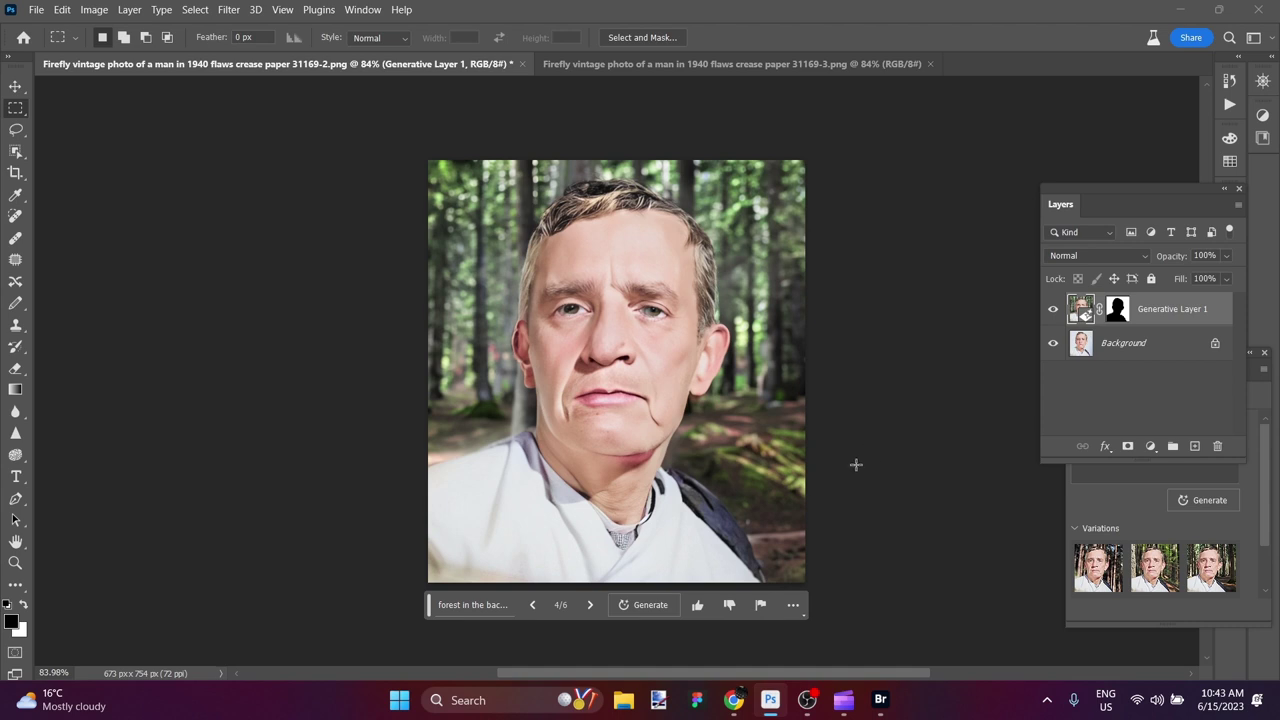
click(682, 66)
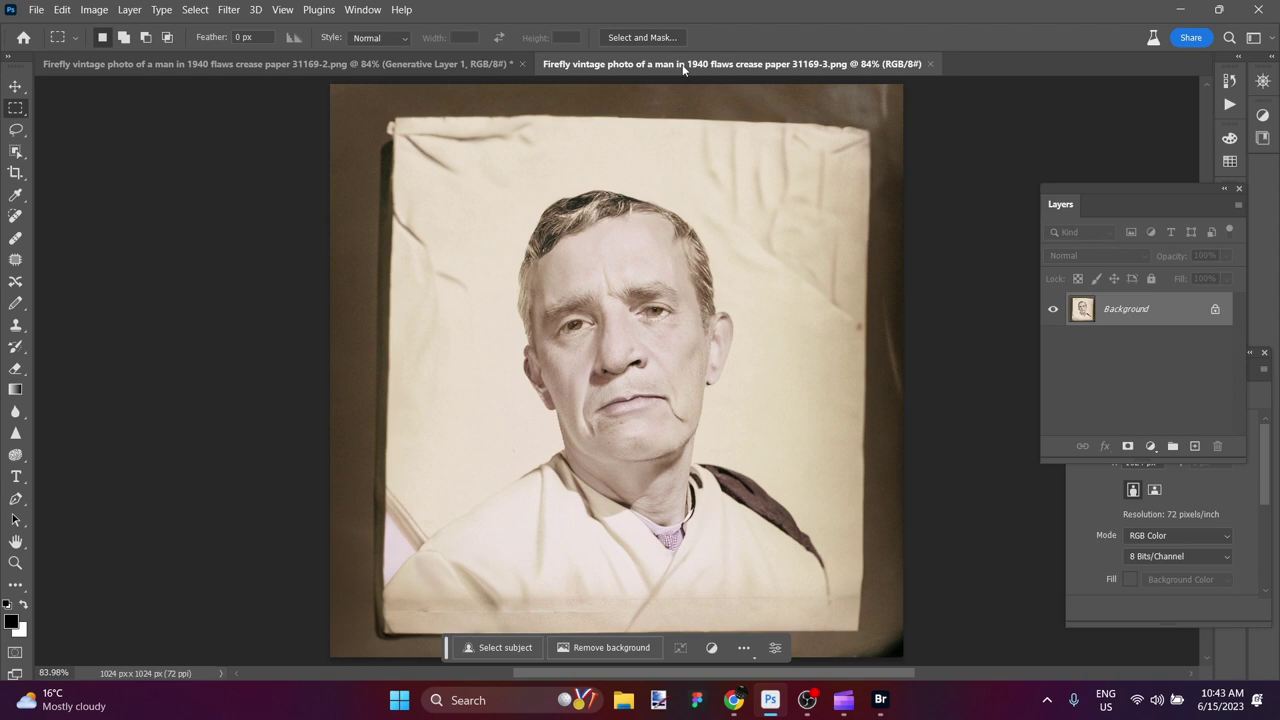
click(446, 65)
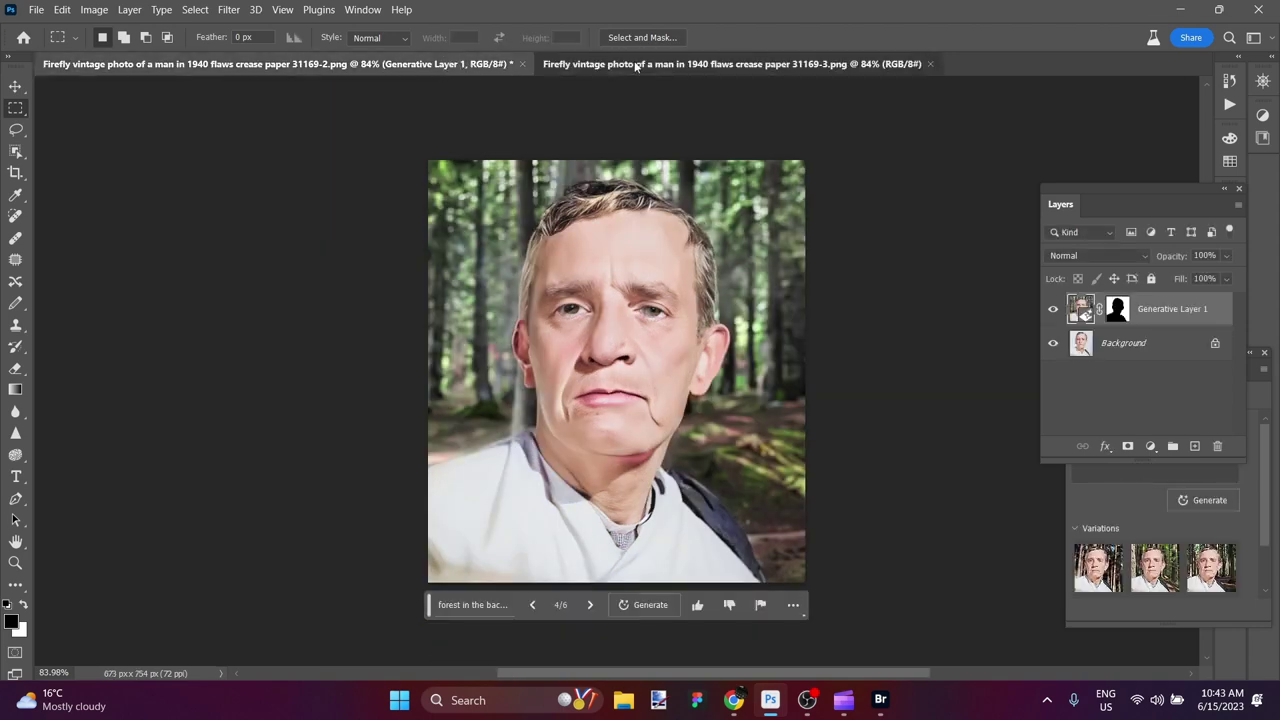
click(634, 62)
click(464, 64)
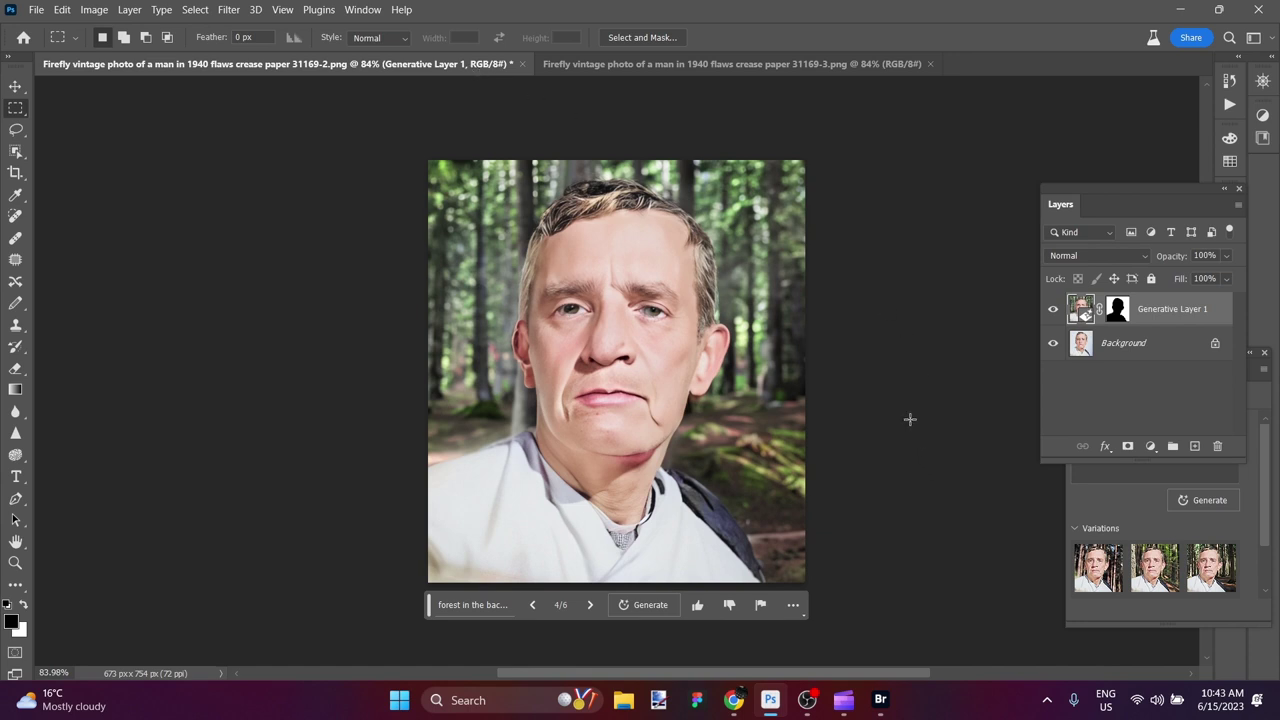
click(658, 64)
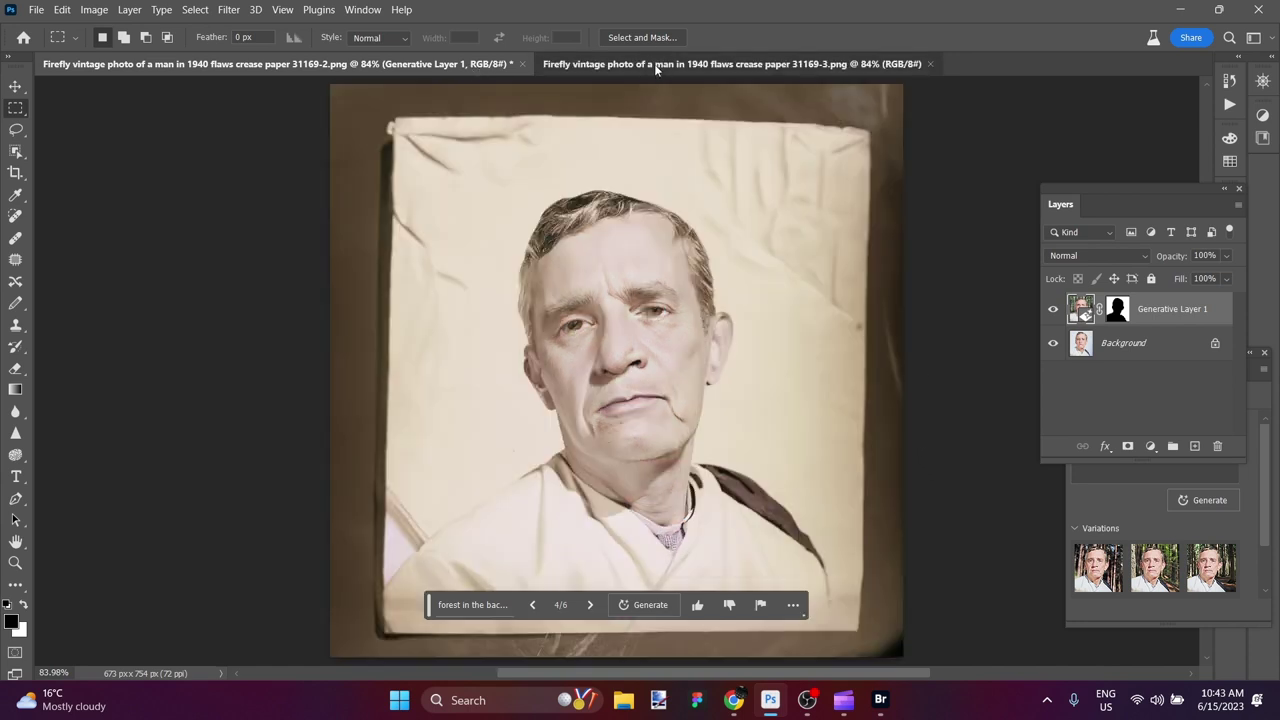
click(392, 64)
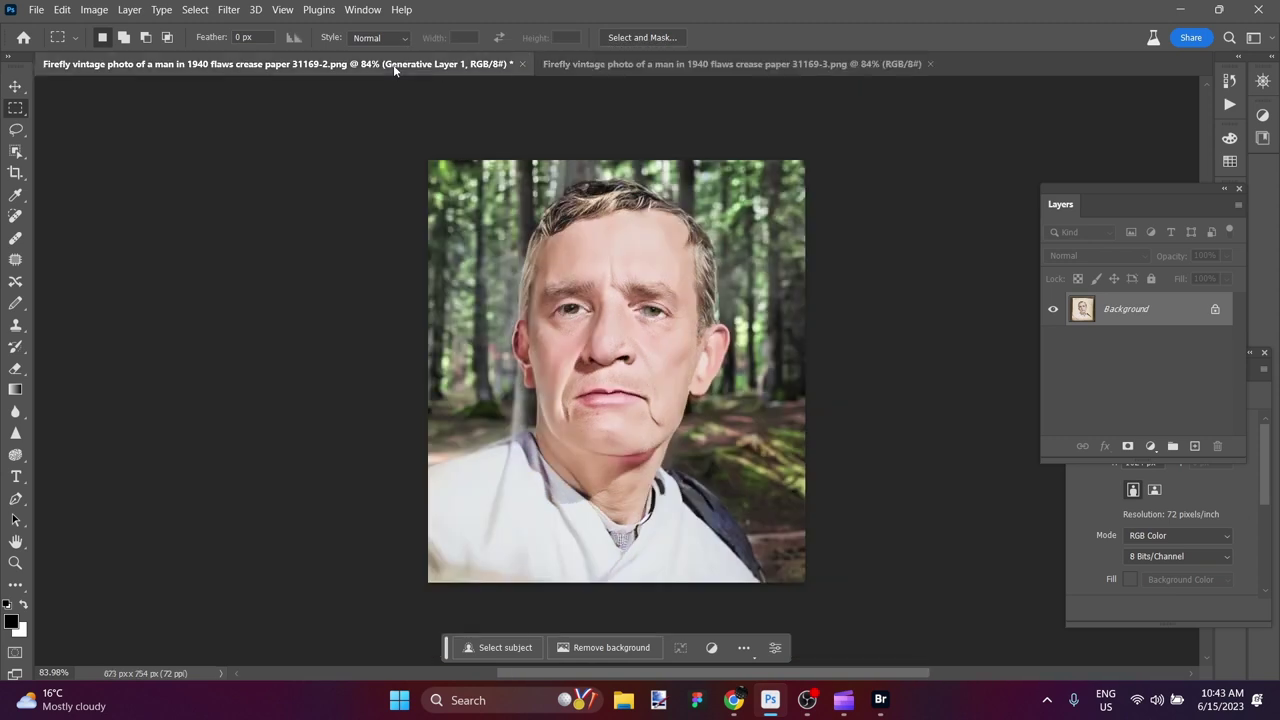